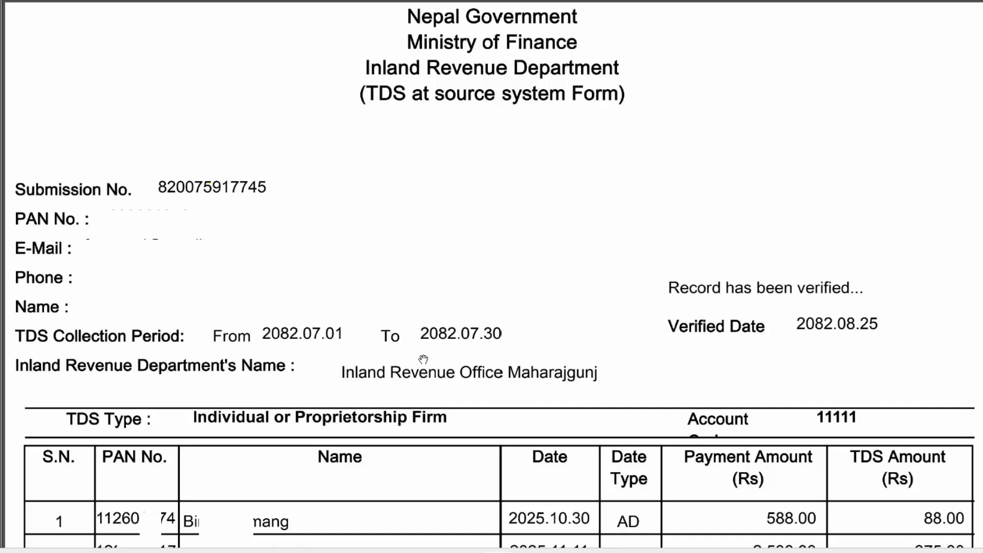
scroll(372, 318, down, 3)
scroll(372, 318, down, 2)
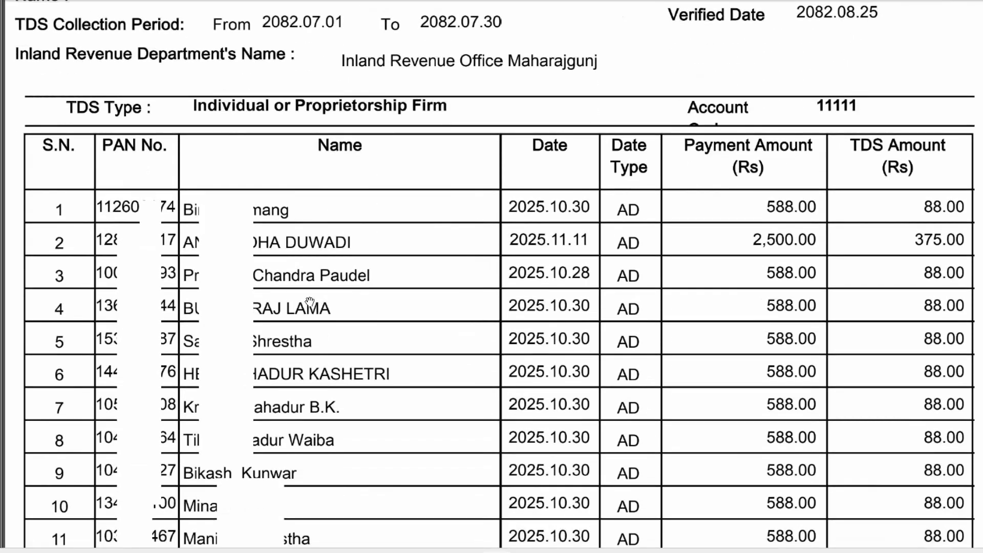
scroll(196, 340, down, 7)
scroll(196, 341, down, 2)
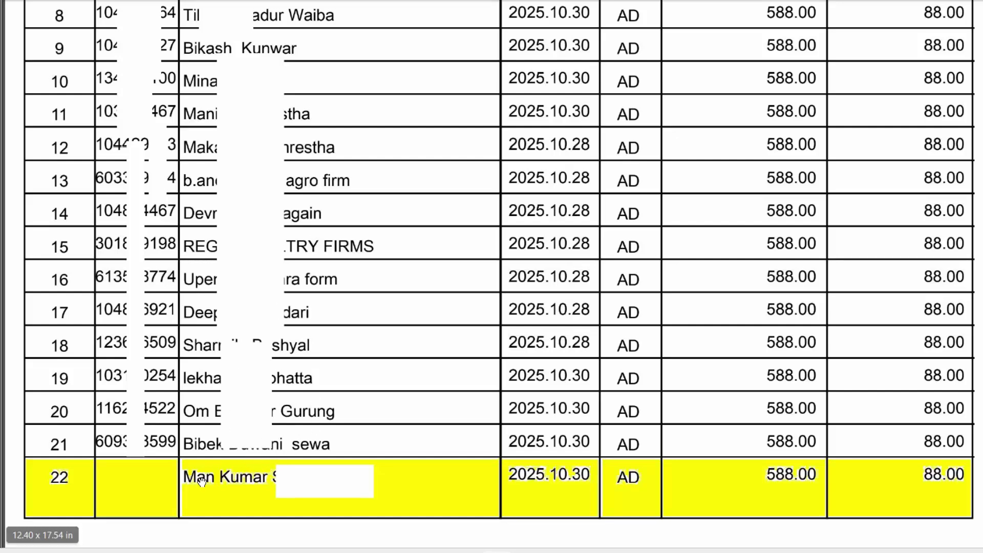
scroll(338, 373, up, 3)
scroll(341, 371, up, 4)
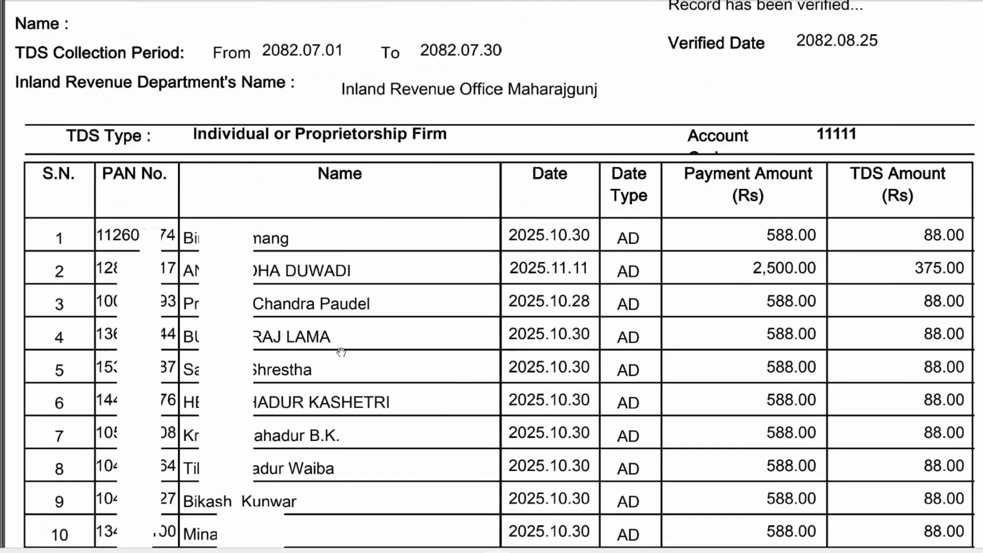
scroll(378, 256, down, 3)
scroll(381, 284, down, 5)
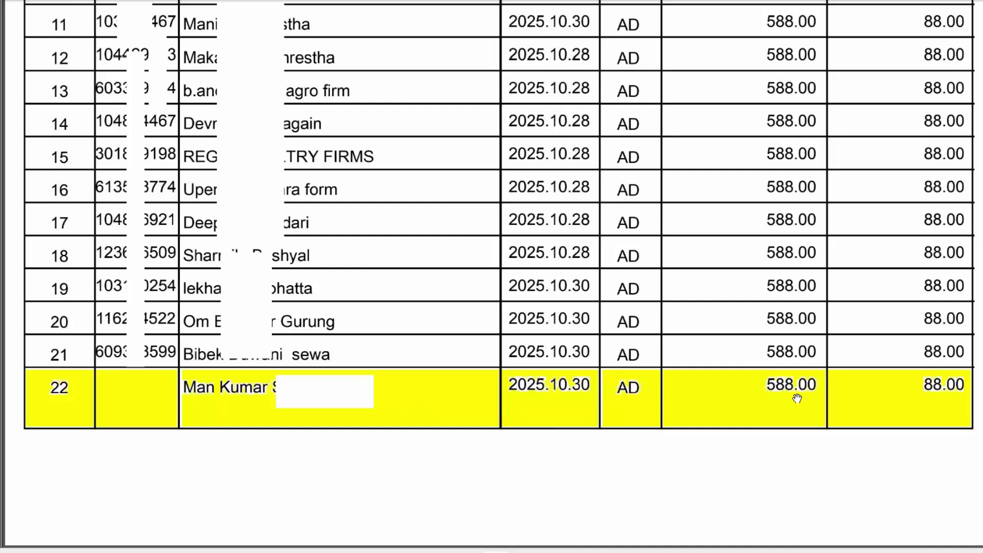
scroll(453, 285, up, 7)
scroll(501, 256, up, 5)
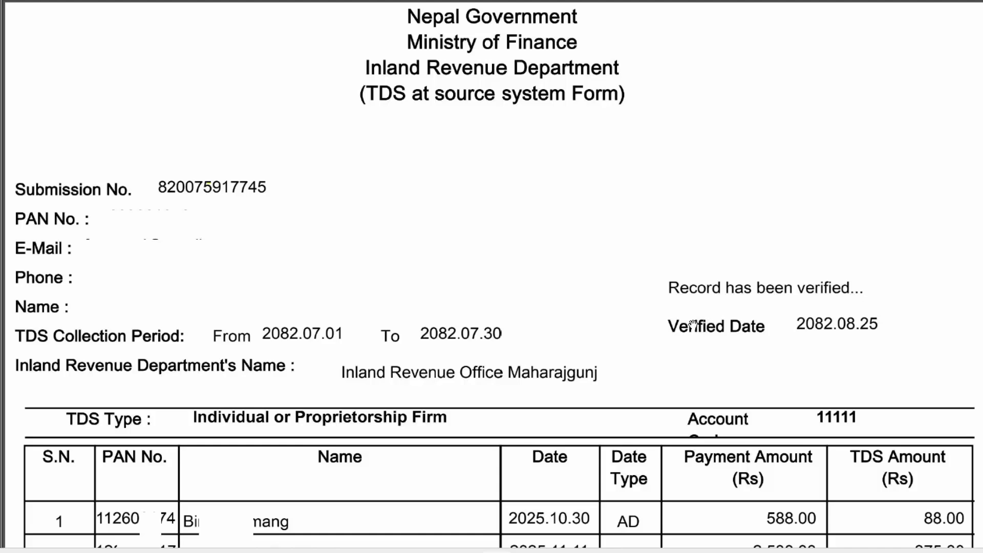
scroll(711, 323, down, 7)
scroll(683, 334, down, 7)
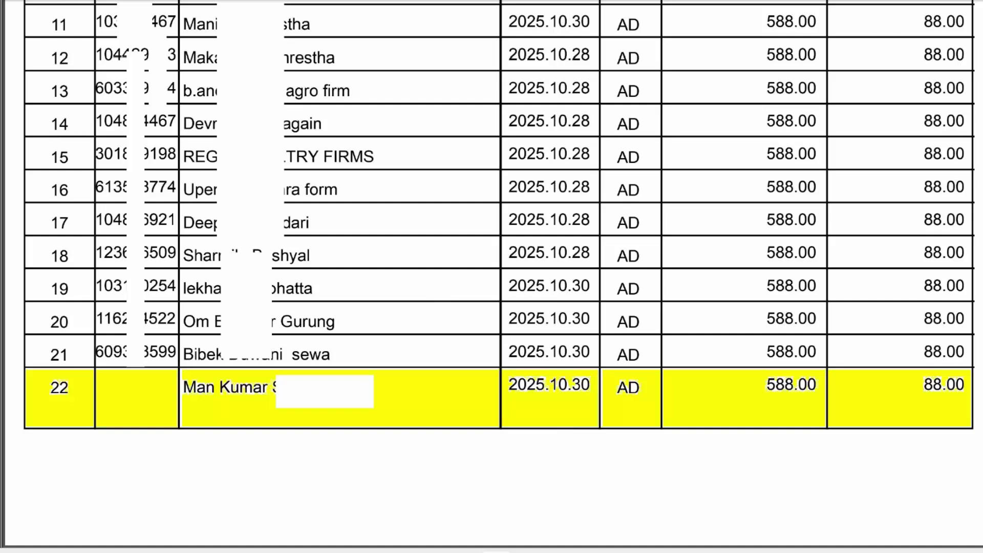
scroll(614, 242, up, 15)
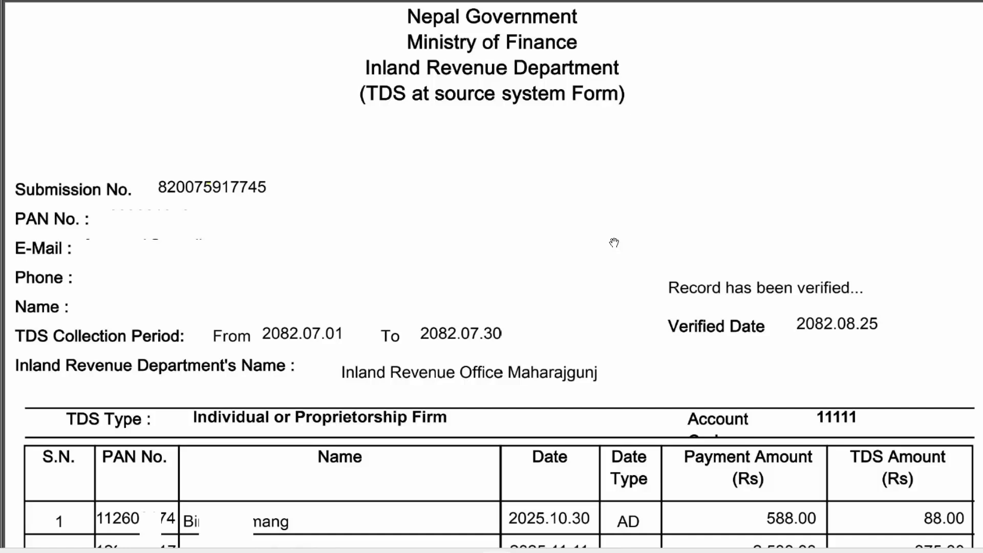
- In the browser's IRD Nepal tab, open Taxpayer Portal e-services and choose General > Taxpayer Login
key(super)
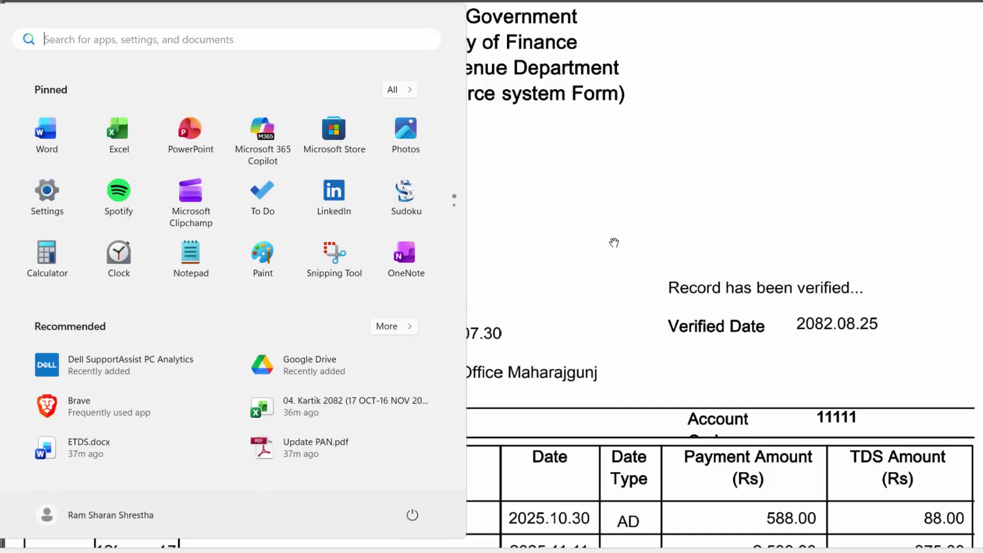
key(Escape)
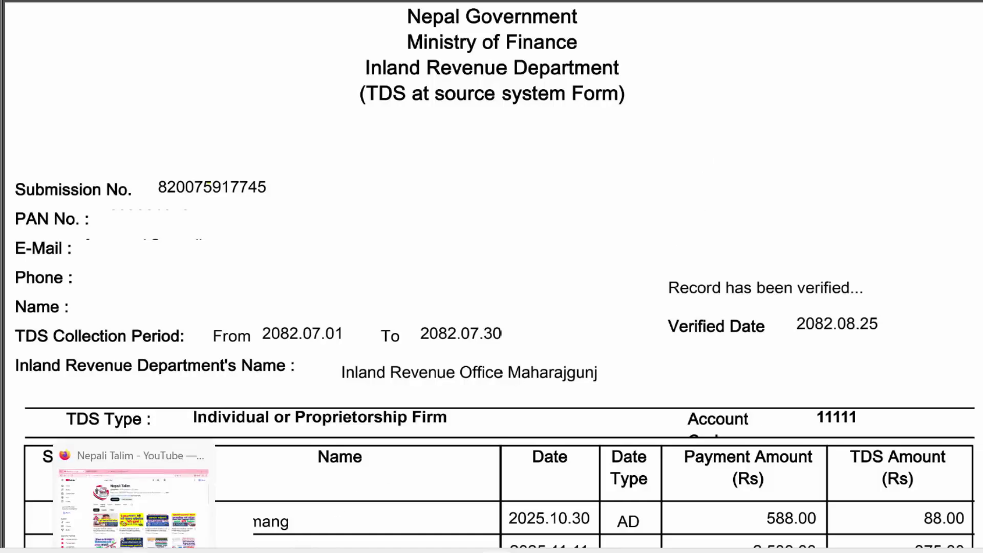
click(135, 552)
click(244, 1)
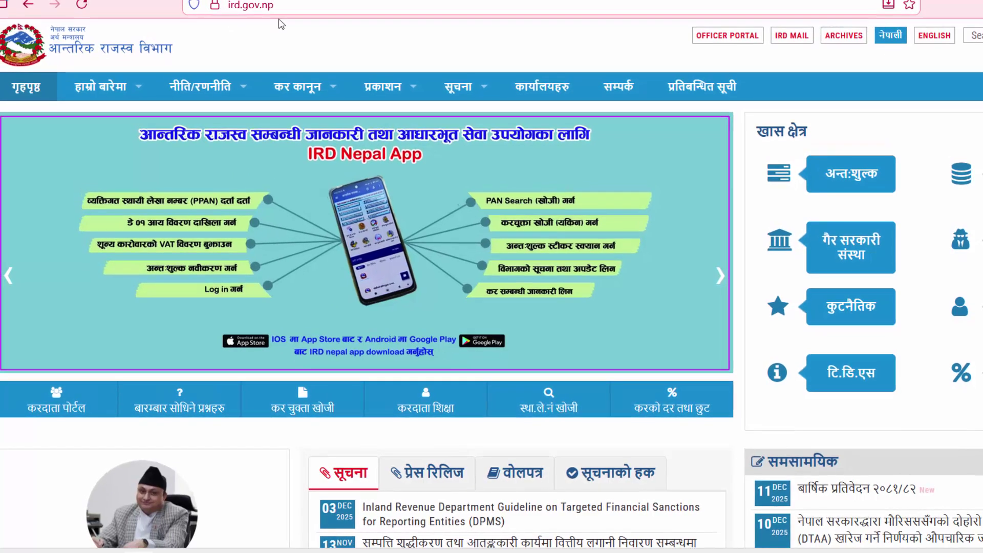
click(73, 407)
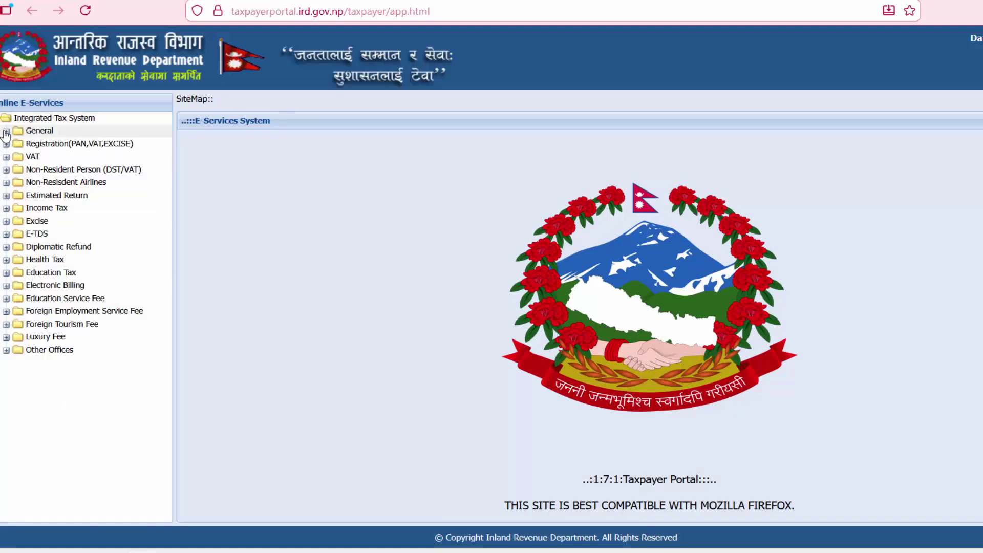
click(6, 131)
click(58, 147)
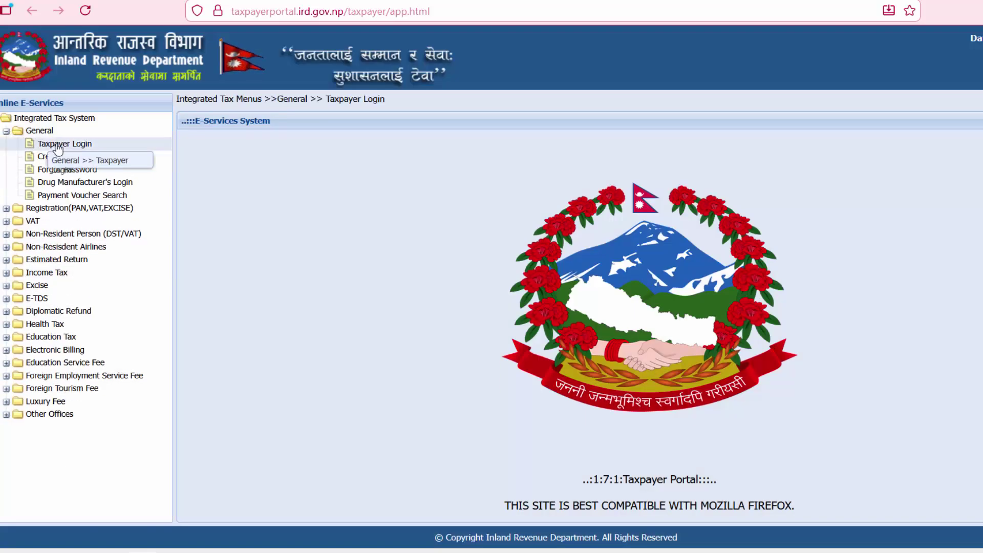
- Sign in with the taxpayer's PAN and credentials, then open 'Add Withholdee Pan In ETDS'
click(440, 215)
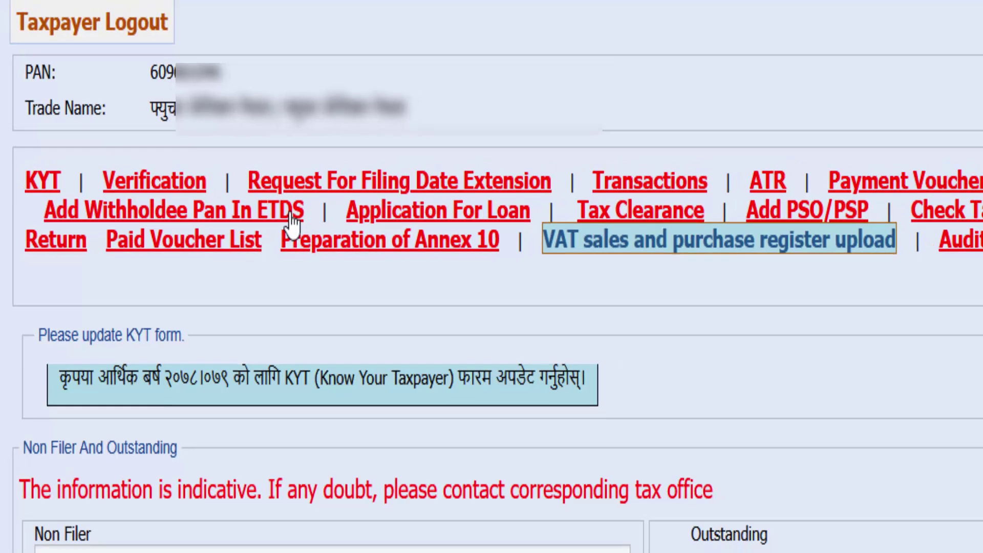
click(304, 208)
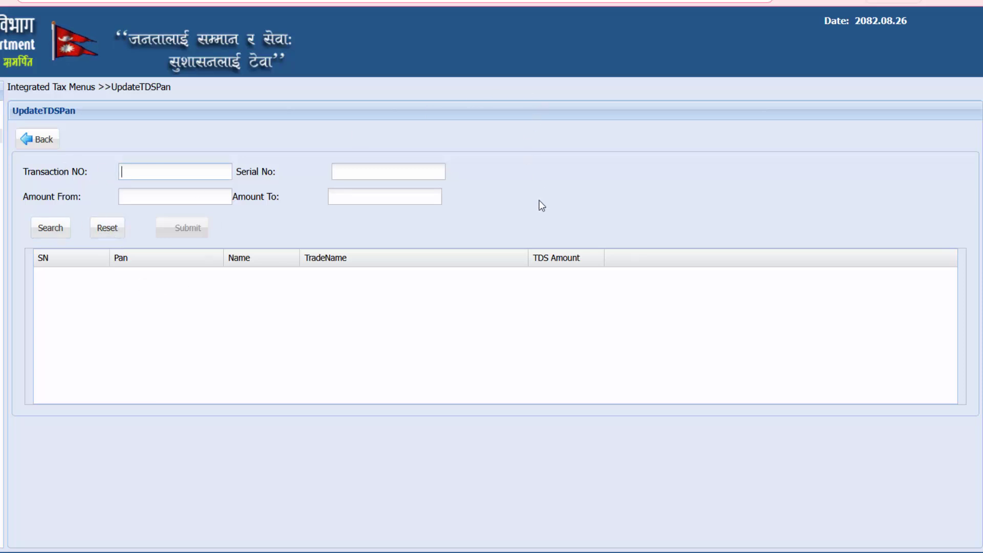
- Search the pasted transaction number for amount 88, then widen the Name column to show full names
key(ctrl+v)
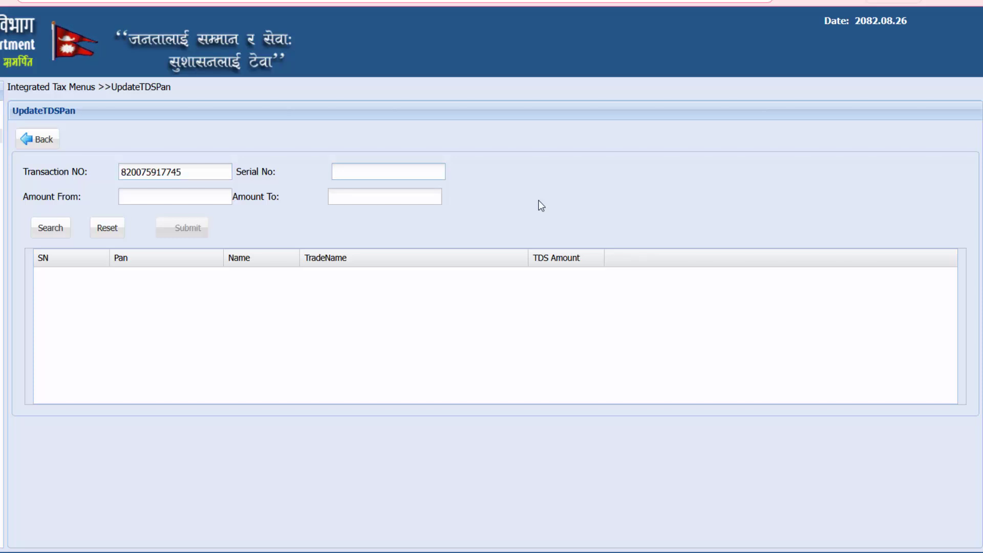
key(Tab)
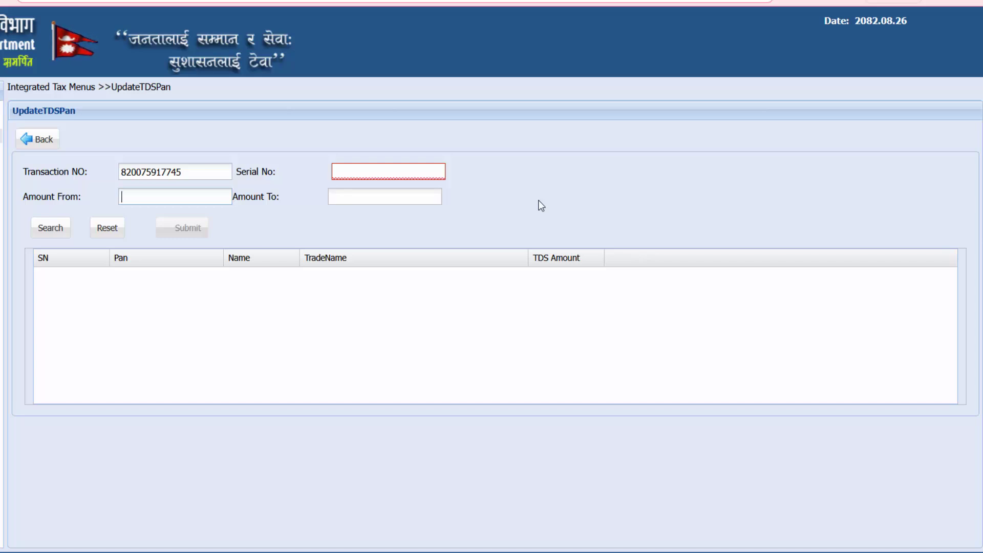
text(88)
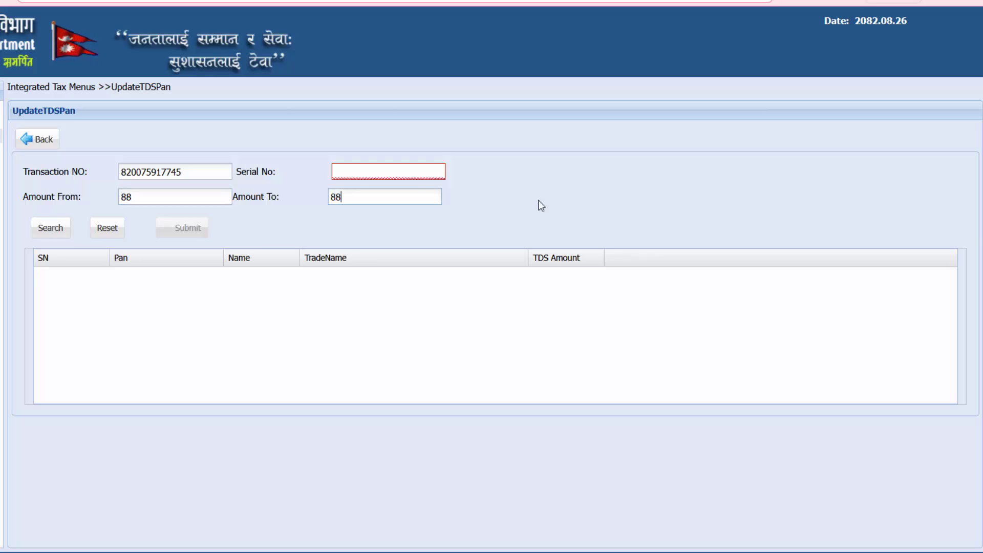
click(59, 237)
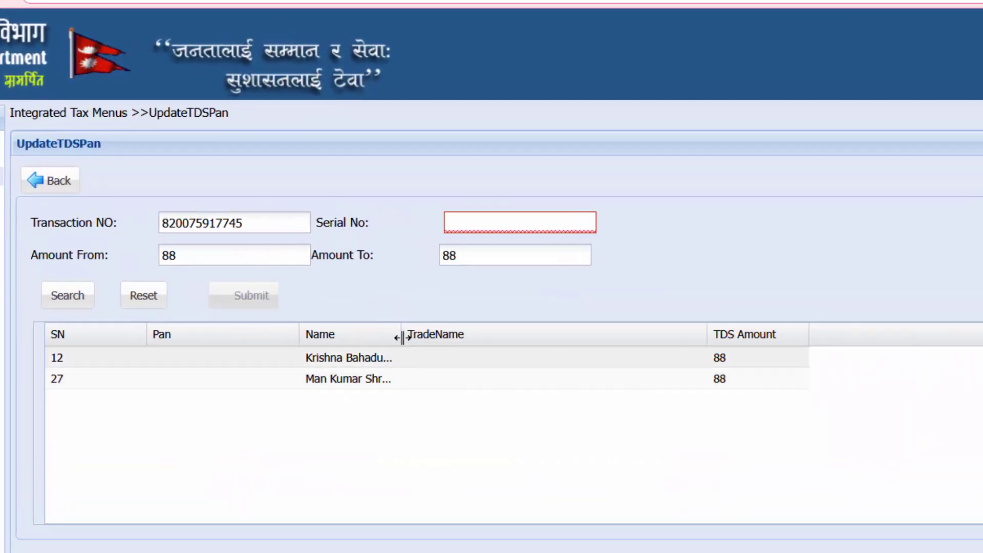
drag(401, 336, 459, 337)
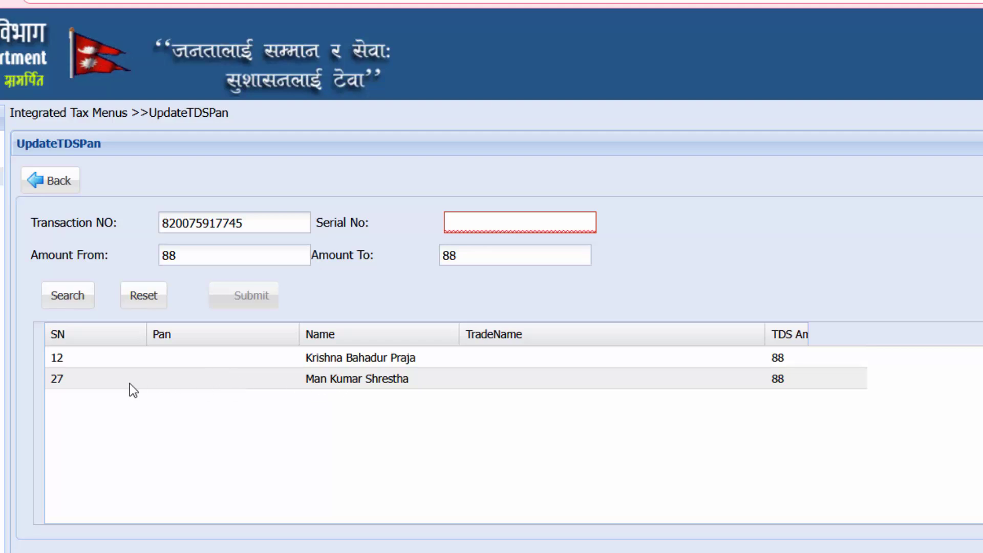
- Enter the withholdee's PAN and pasted Nepali trade name in row 27, then save with Update
double_click(219, 379)
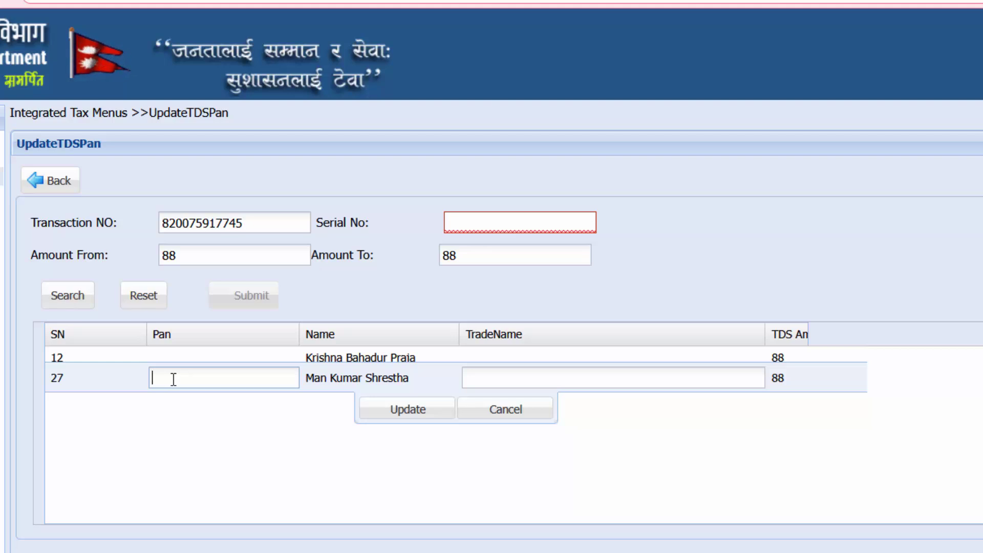
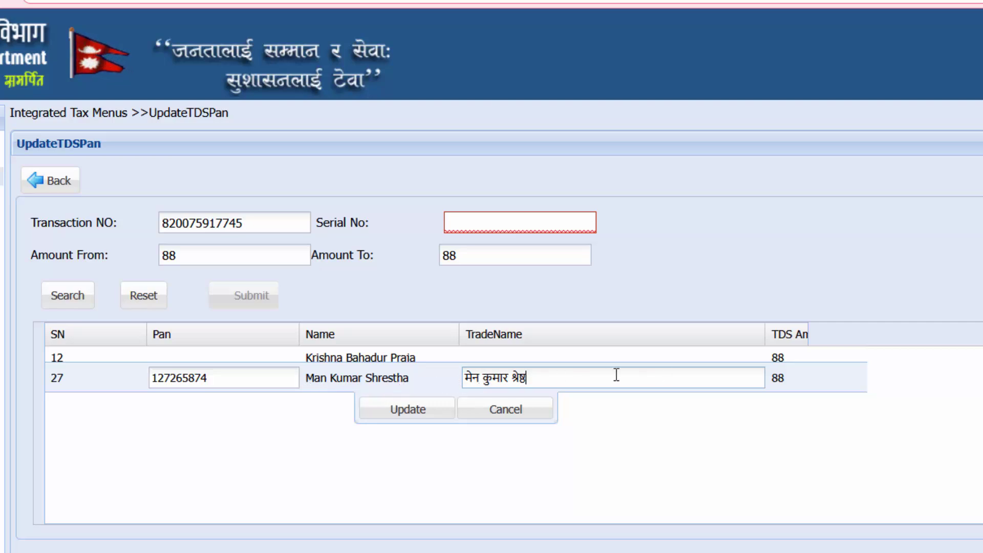
click(412, 413)
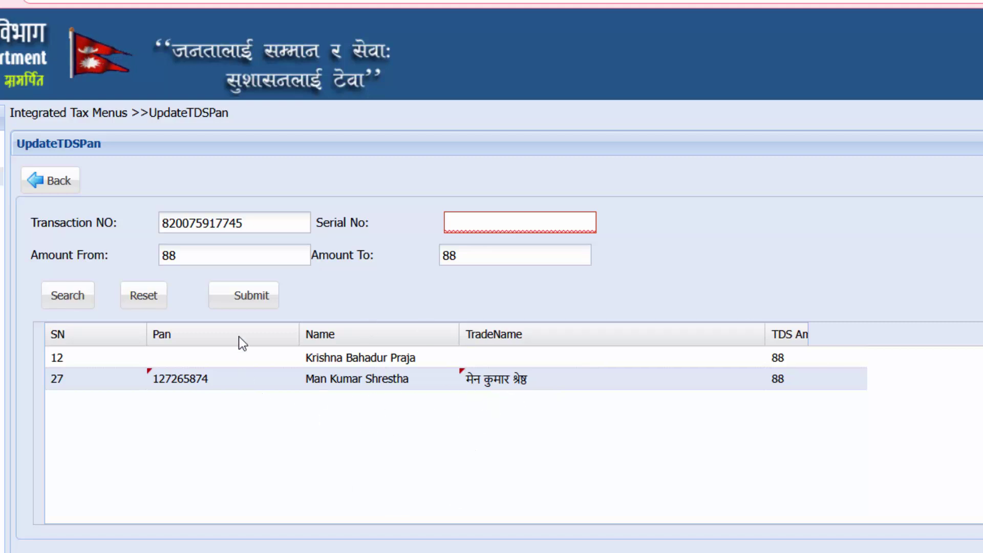
- Submit the PAN correction, confirm with Yes, acknowledge the SUCCESS message, then copy the transaction number
click(246, 303)
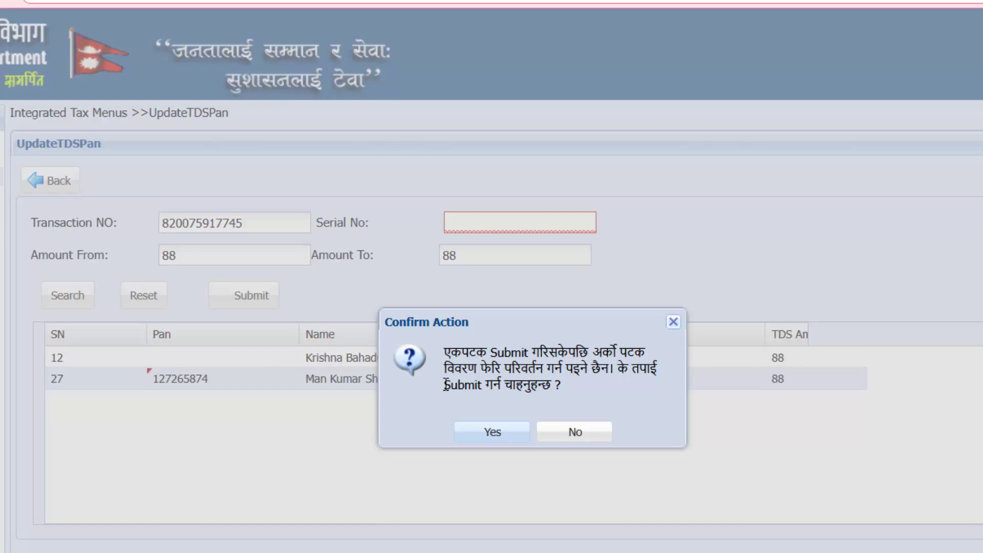
drag(570, 385, 447, 360)
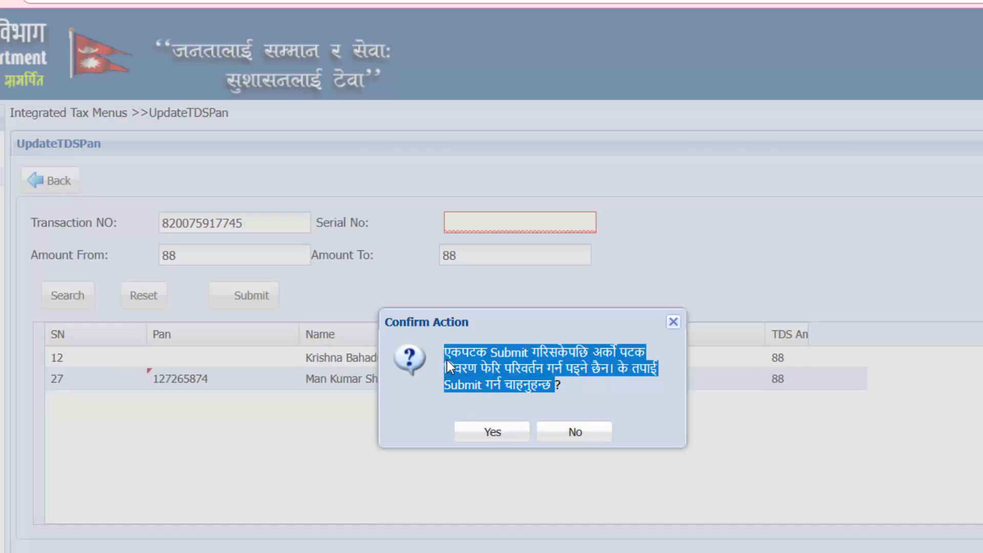
click(447, 360)
click(492, 433)
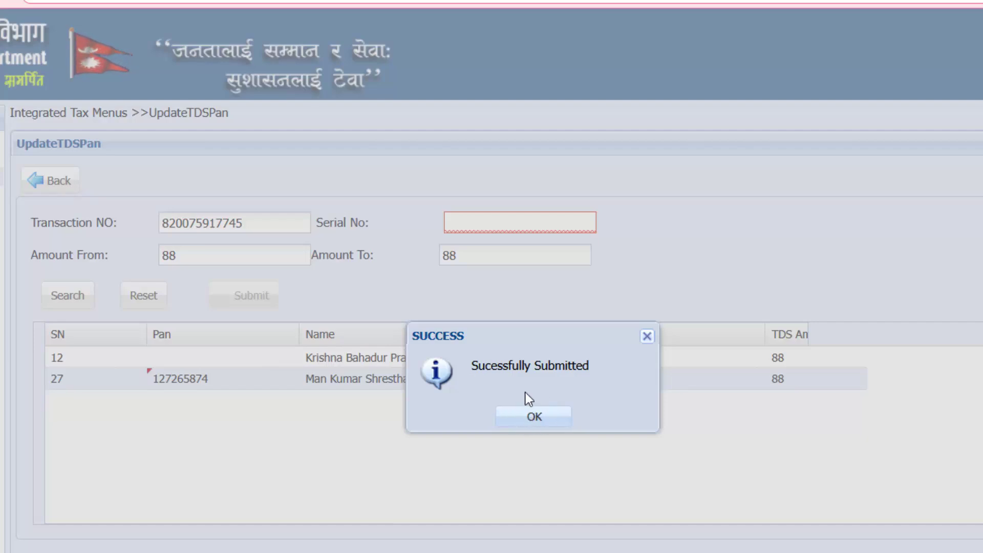
click(531, 419)
drag(274, 221, 138, 219)
key(ctrl+c)
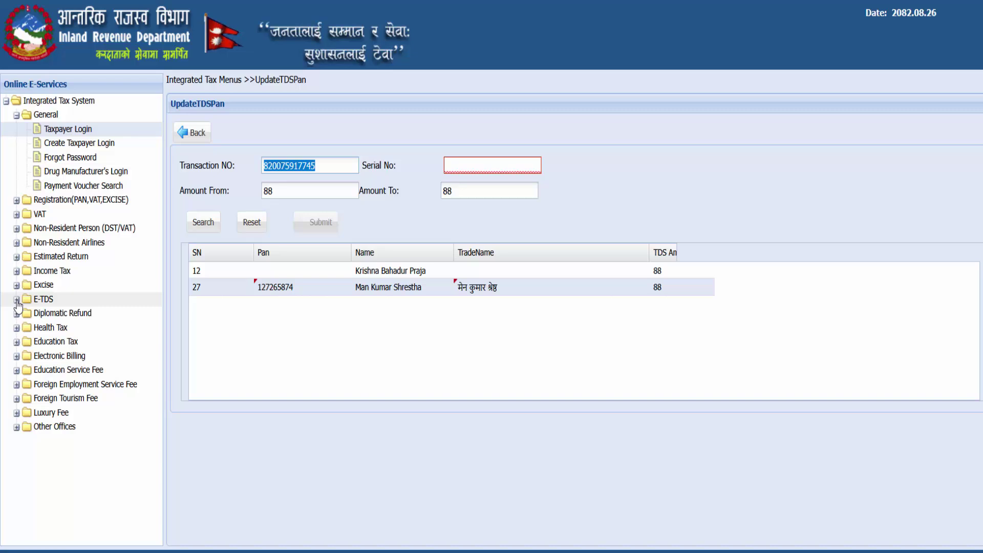
- Log in to E-TDS with the pasted submission number and open the English print preview full screen
click(17, 300)
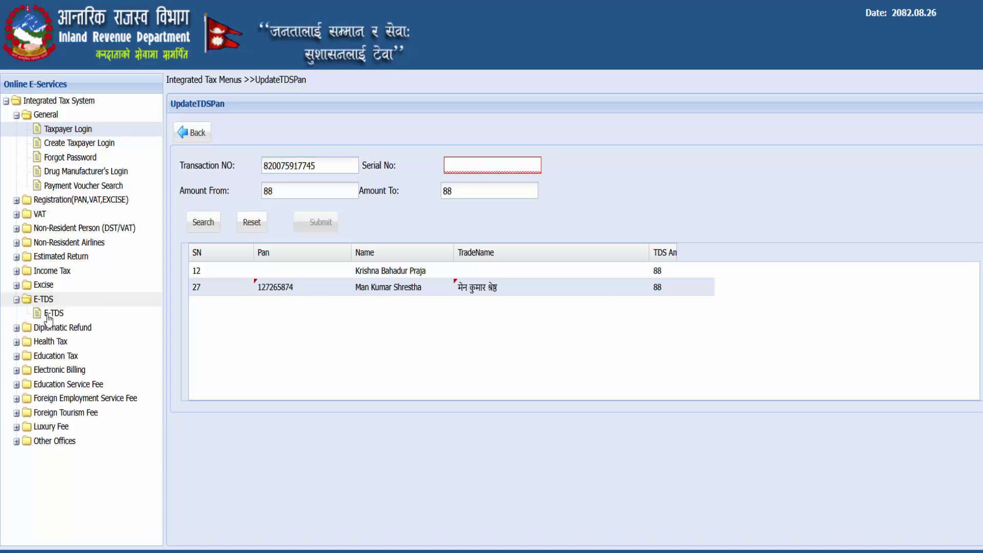
click(48, 315)
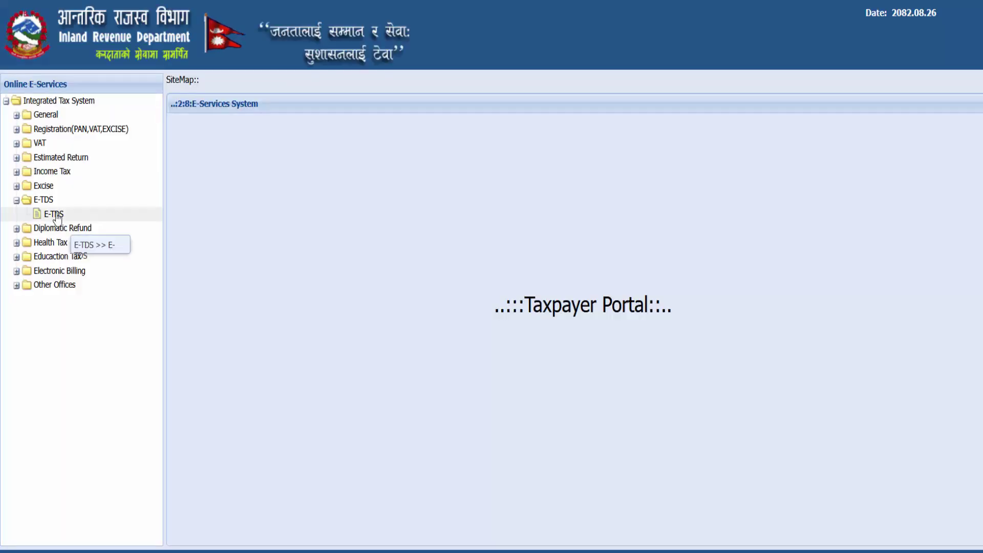
click(56, 214)
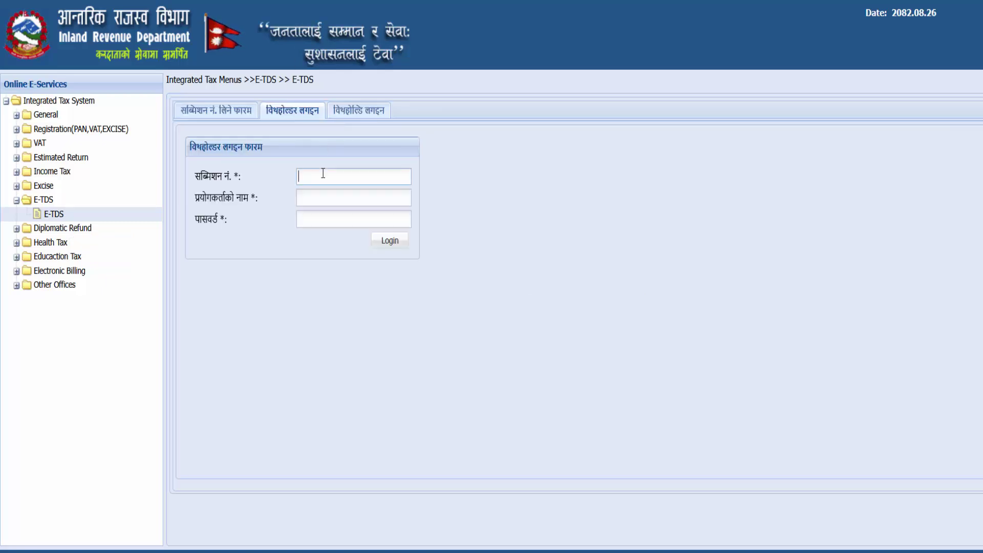
key(ctrl+v)
click(322, 195)
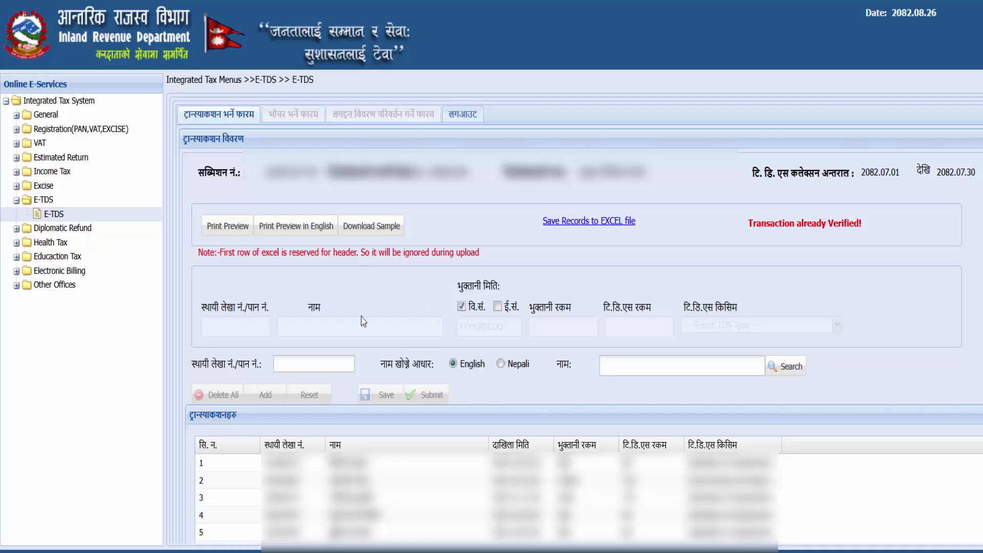
click(307, 227)
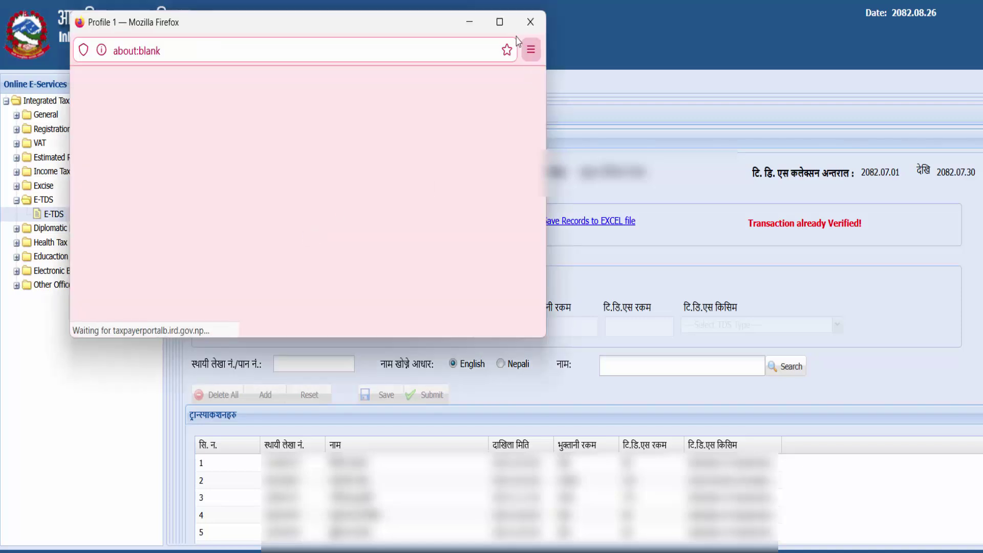
click(500, 22)
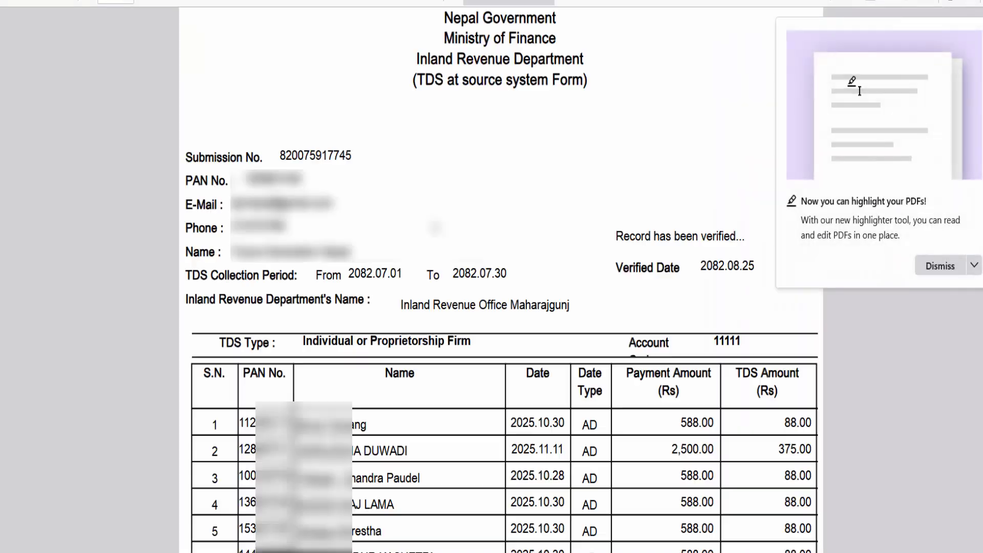
- Dismiss the highlight tip, scroll to row 22 and select it to check that the PAN now appears
click(942, 266)
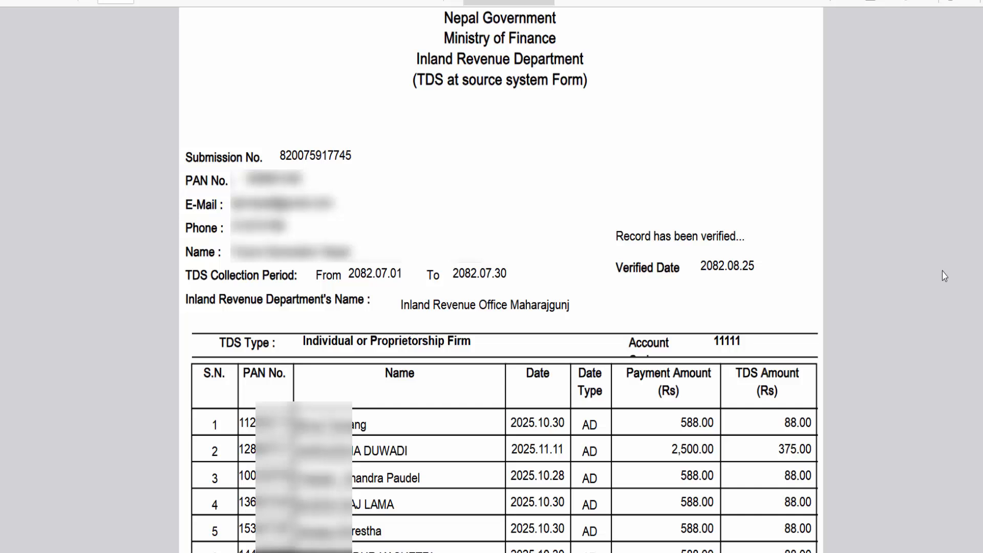
scroll(584, 251, down, 10)
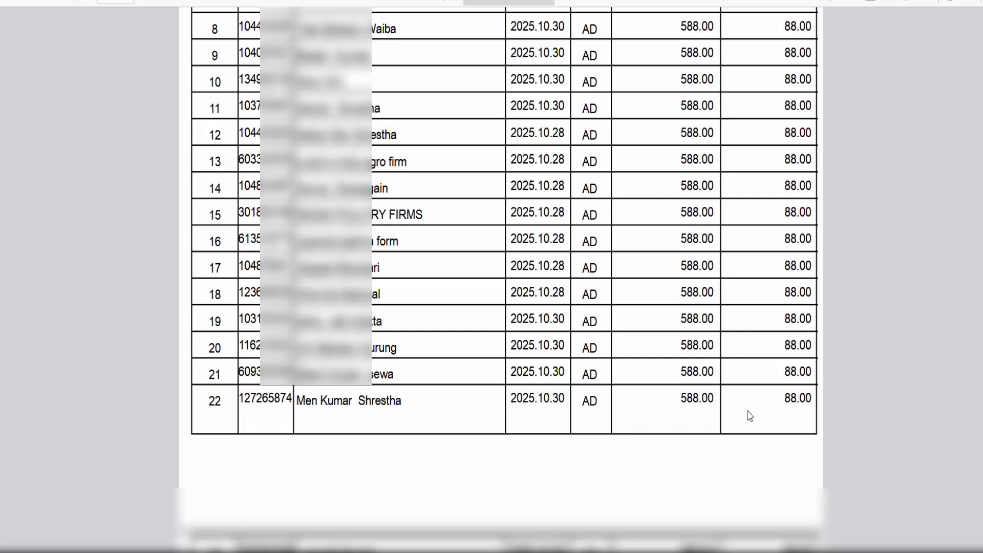
drag(788, 398, 208, 402)
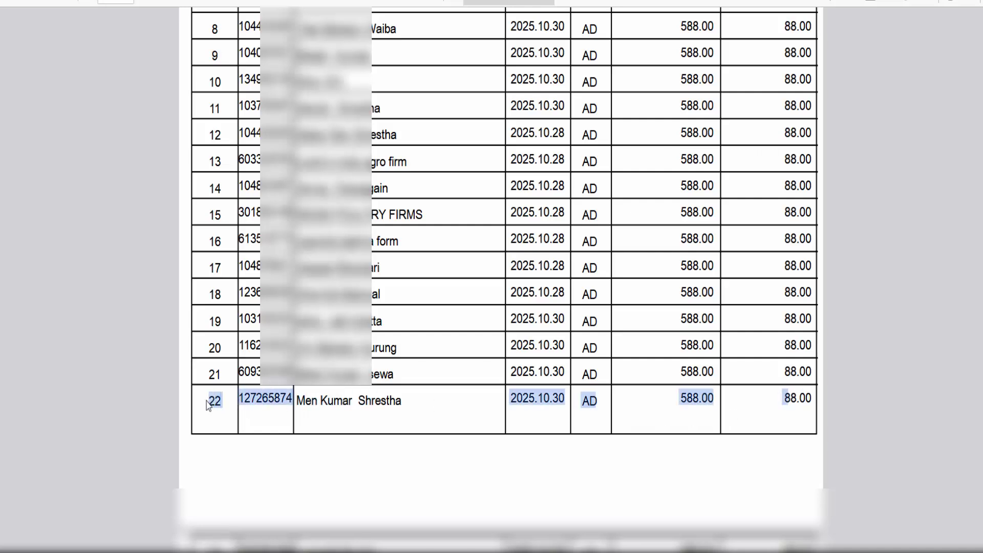
drag(389, 400, 208, 399)
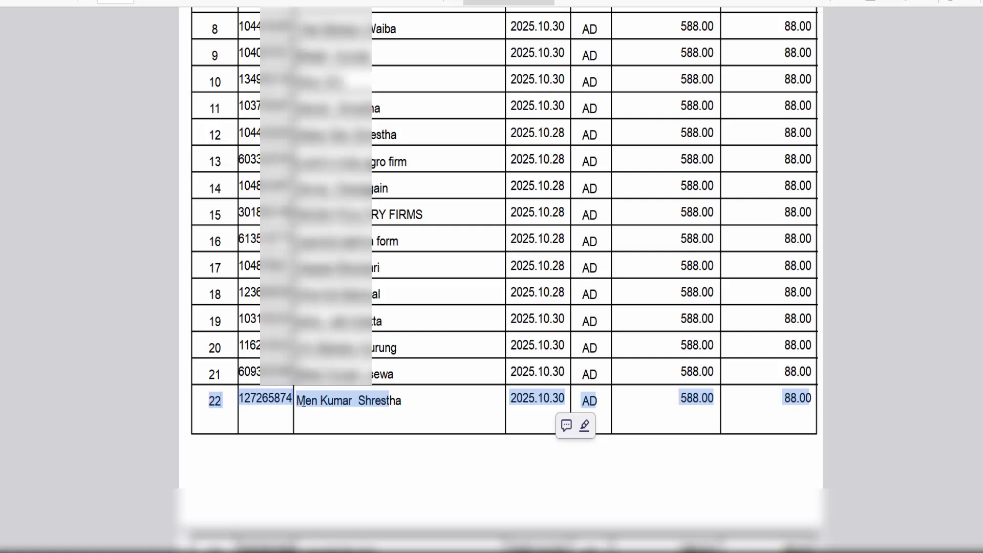
click(765, 404)
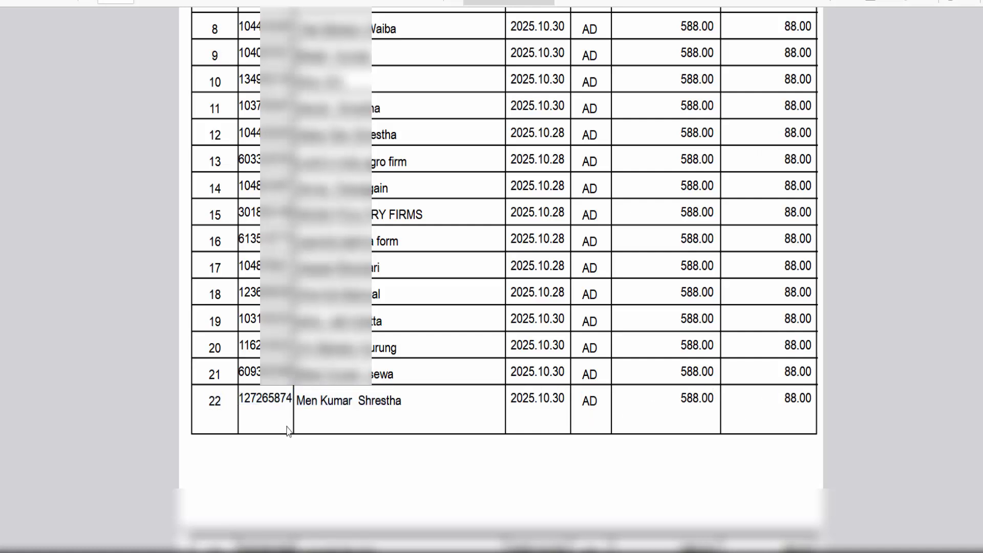
drag(215, 404, 773, 409)
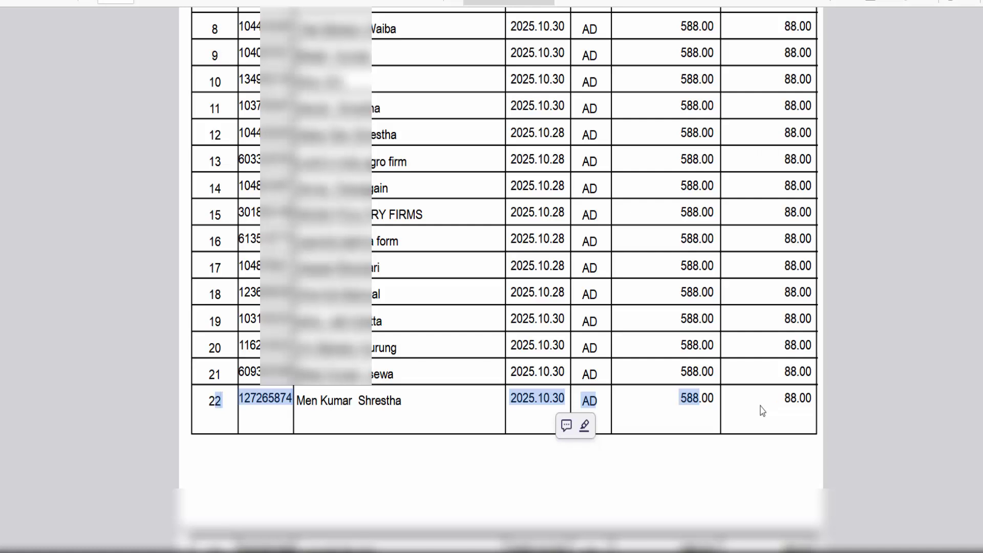
click(761, 406)
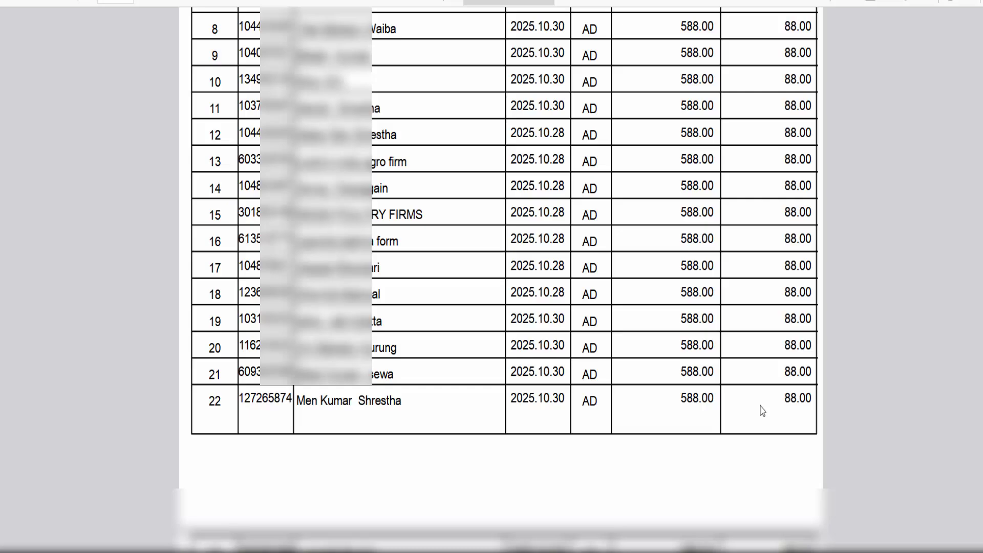